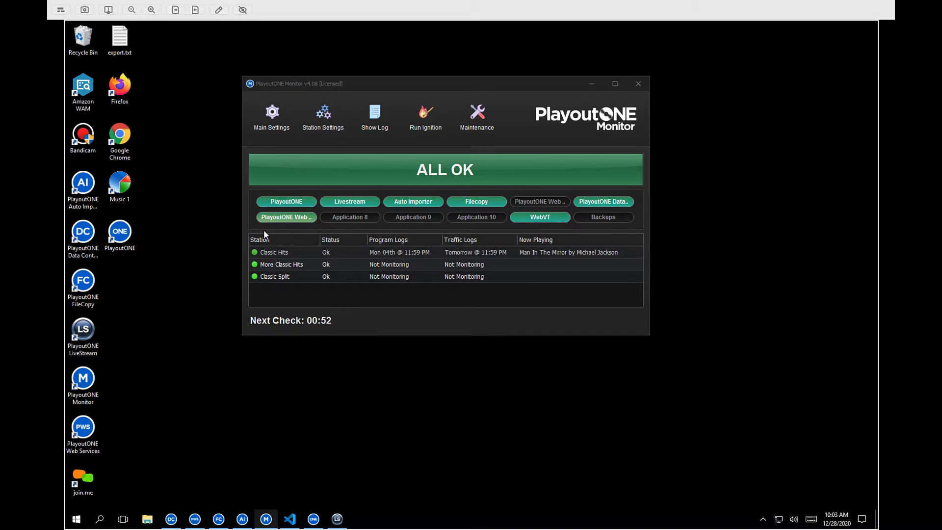
# Step: Open the Monitor's Main Settings and review the Database, License, Ignition and Applications tabs
pyautogui.click(277, 217)
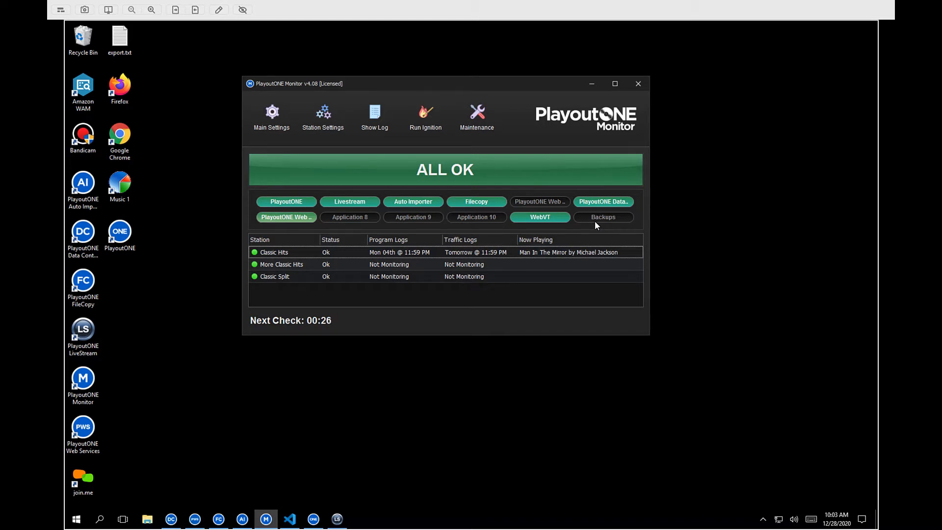
pyautogui.click(268, 113)
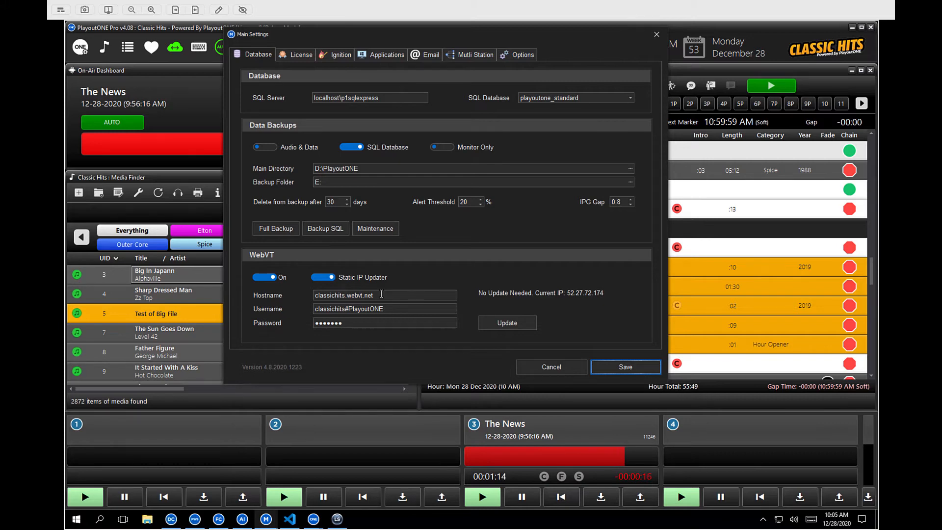
pyautogui.click(307, 56)
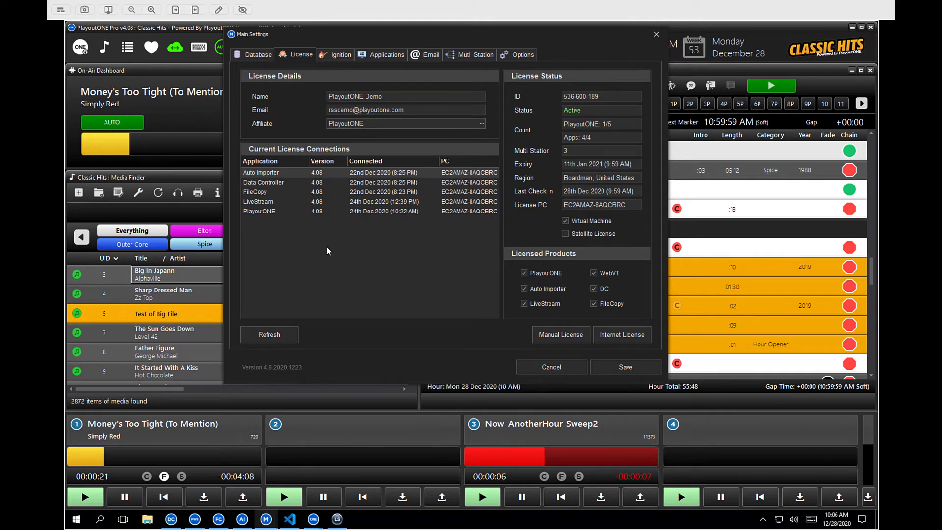
pyautogui.click(345, 55)
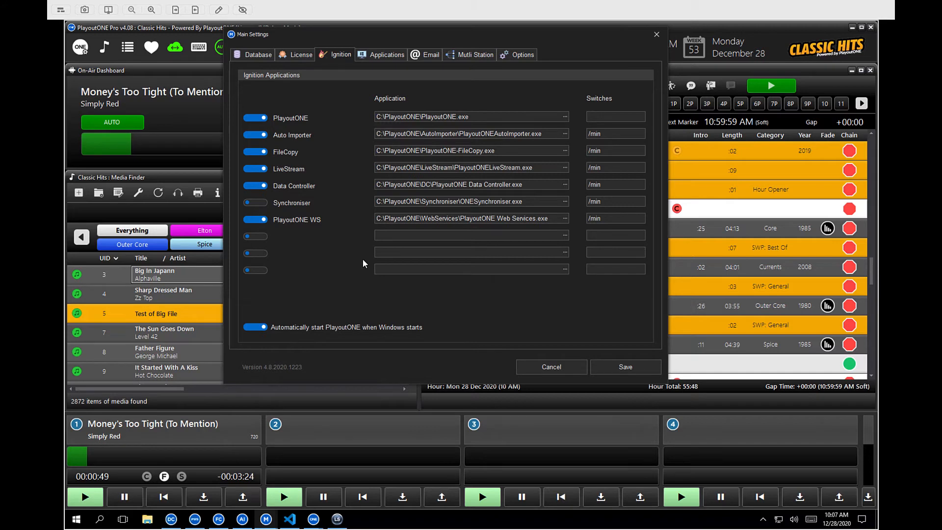
pyautogui.click(389, 52)
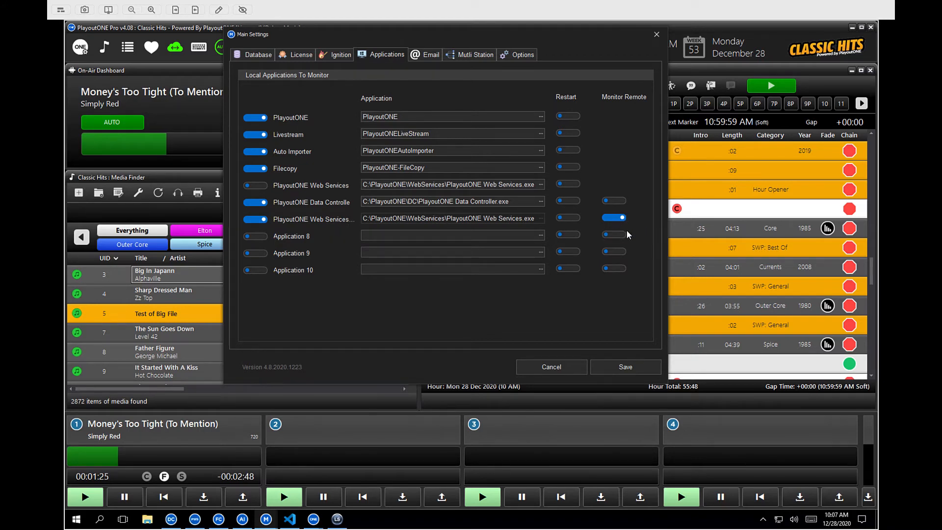
# Step: Review the Email, Multi Station and Options tabs, then close Main Settings without saving
pyautogui.click(431, 58)
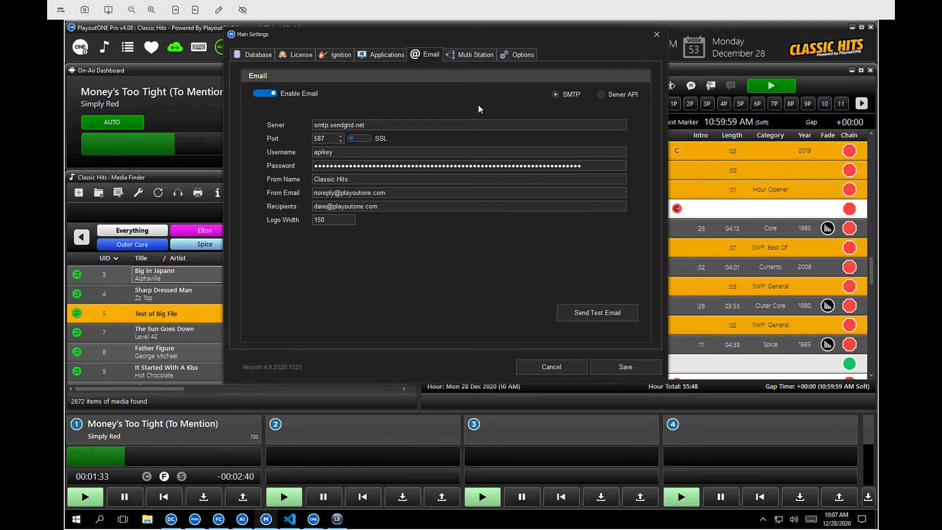
pyautogui.click(470, 55)
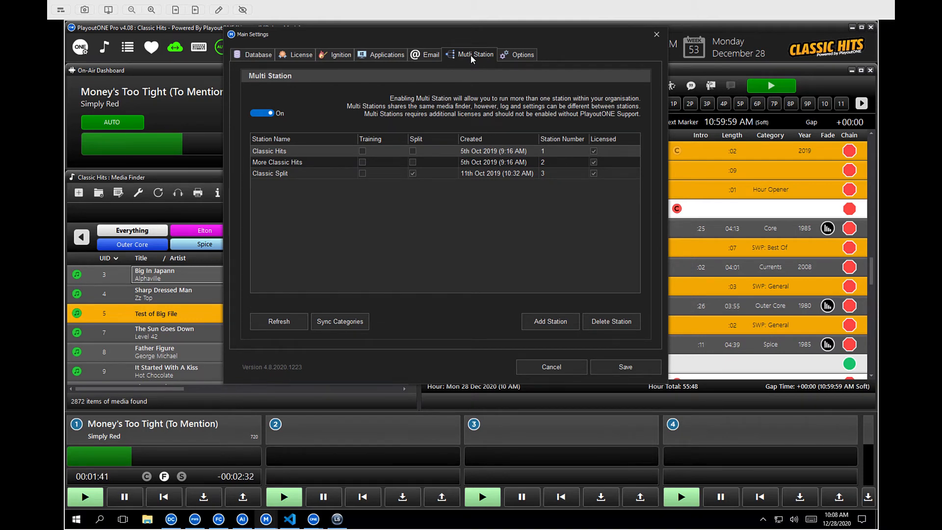
pyautogui.click(517, 54)
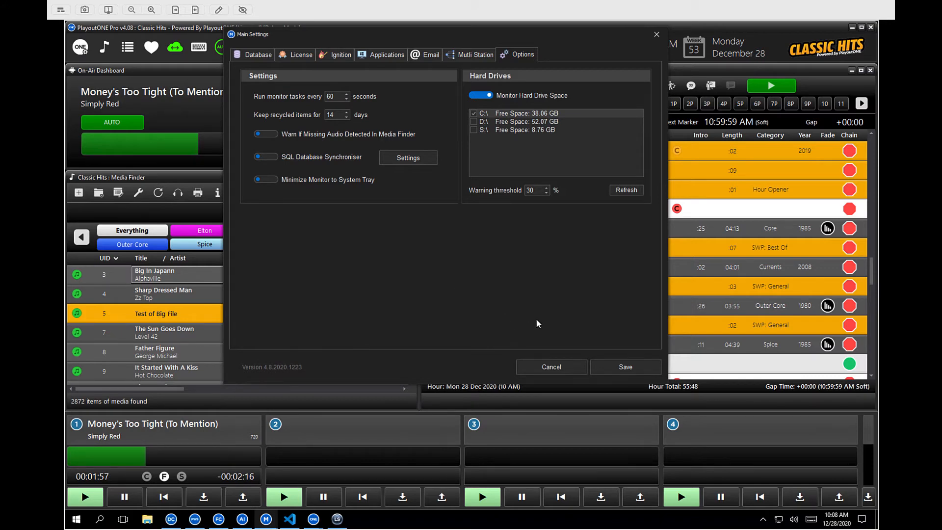
pyautogui.click(572, 364)
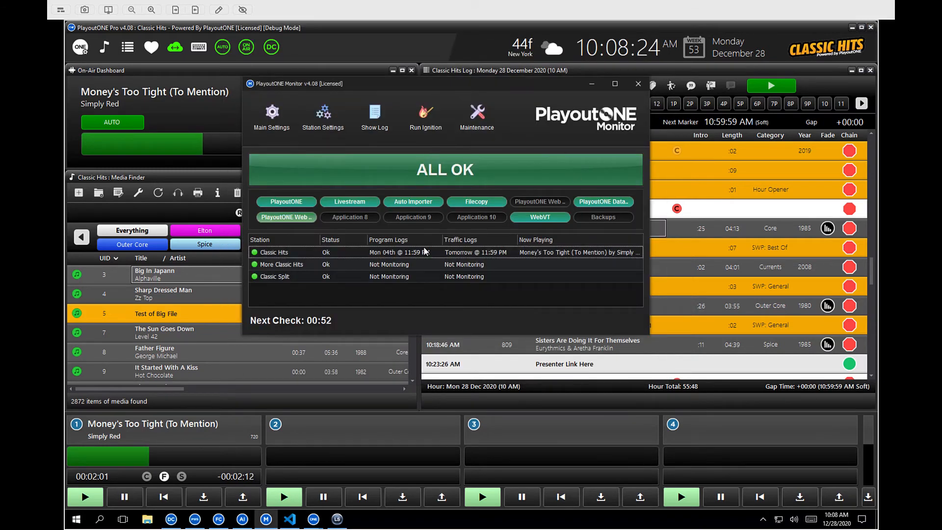
# Step: Open the Classic Hits station settings and review its Dashboard, Alerts and Options tabs
pyautogui.doubleClick(397, 254)
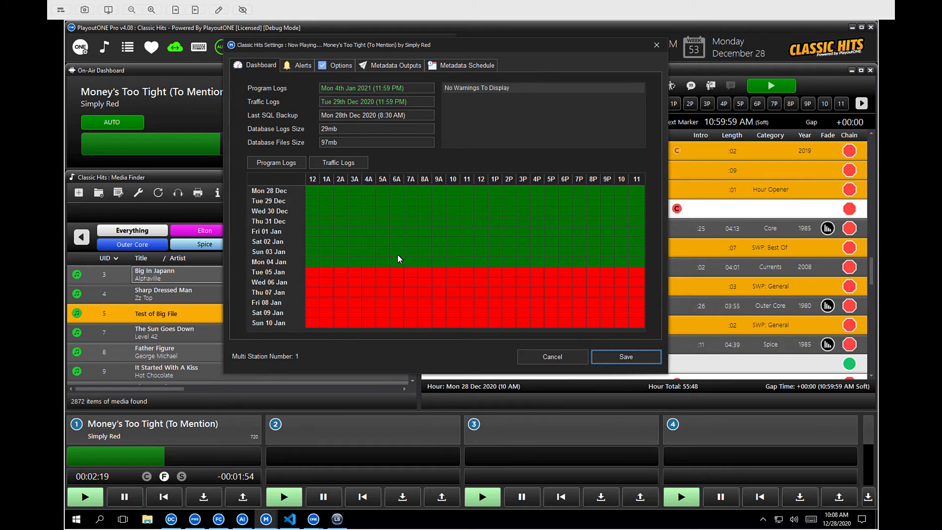
pyautogui.click(357, 163)
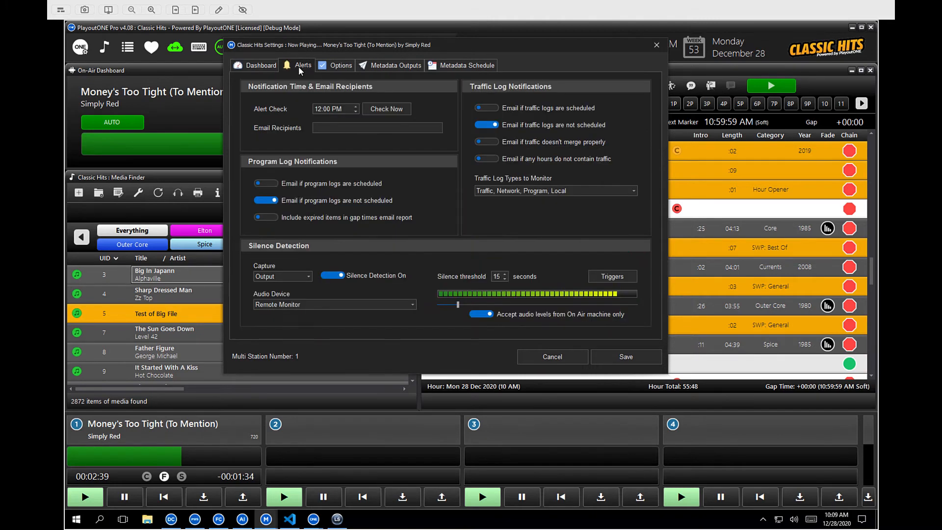
pyautogui.click(298, 66)
pyautogui.moveTo(331, 130)
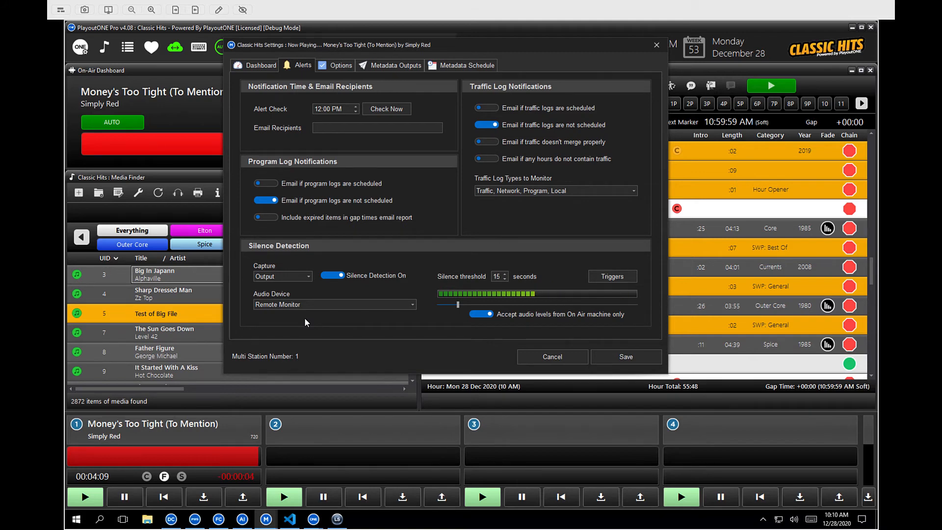
pyautogui.click(343, 67)
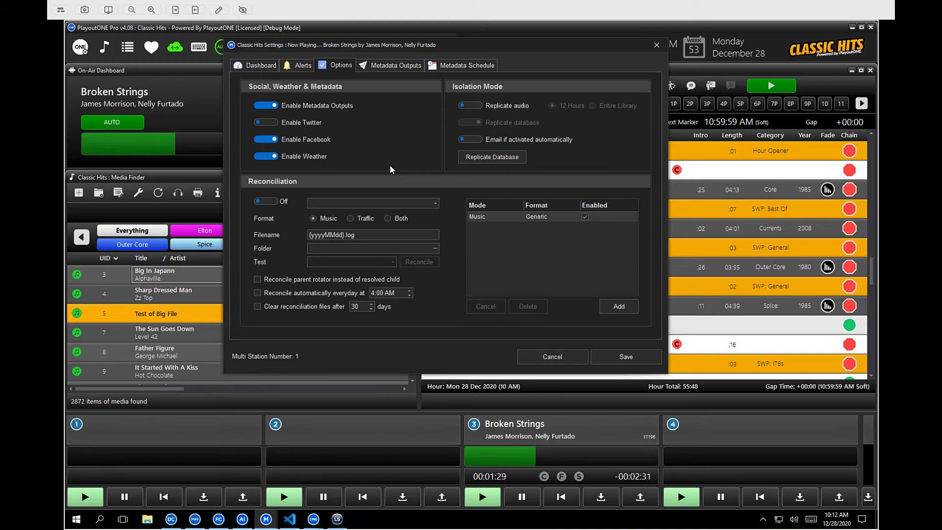
# Step: Start adding a Shoutcast metadata output, review its settings and options, and cancel it
pyautogui.click(397, 69)
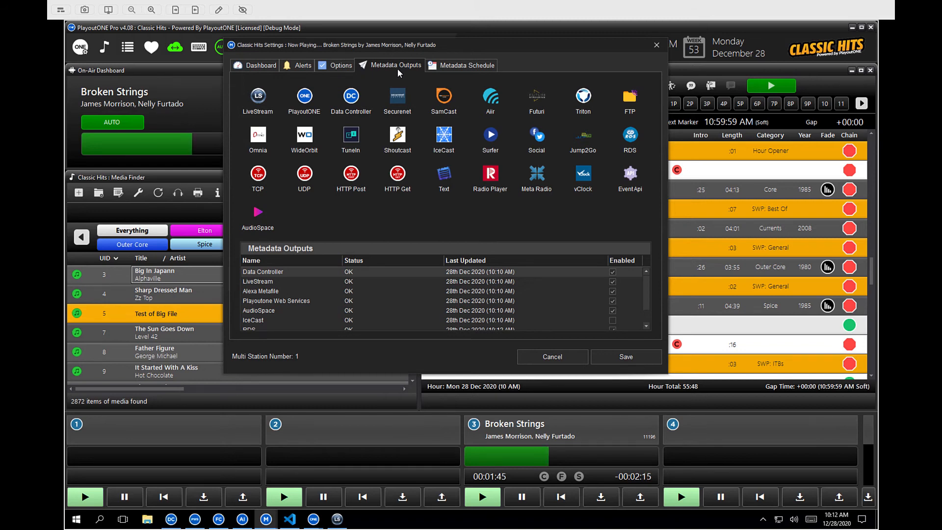
pyautogui.click(398, 136)
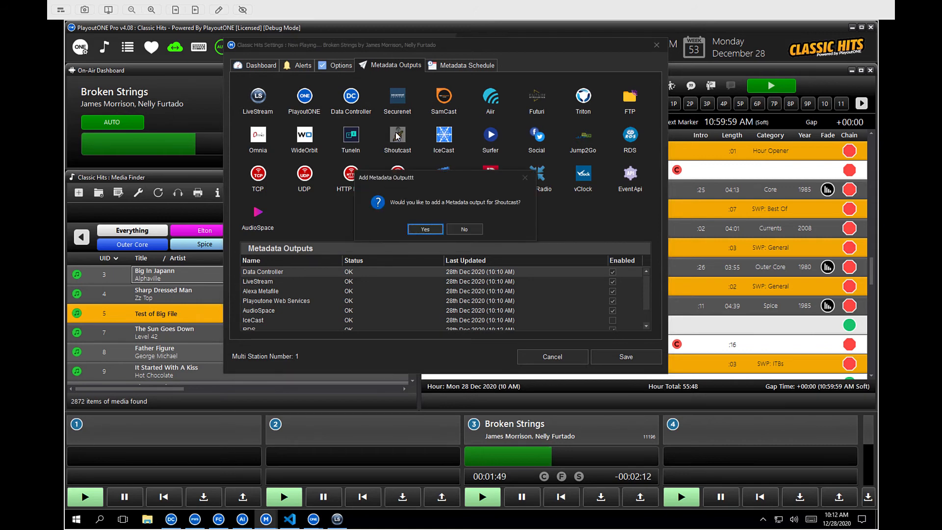
pyautogui.click(416, 231)
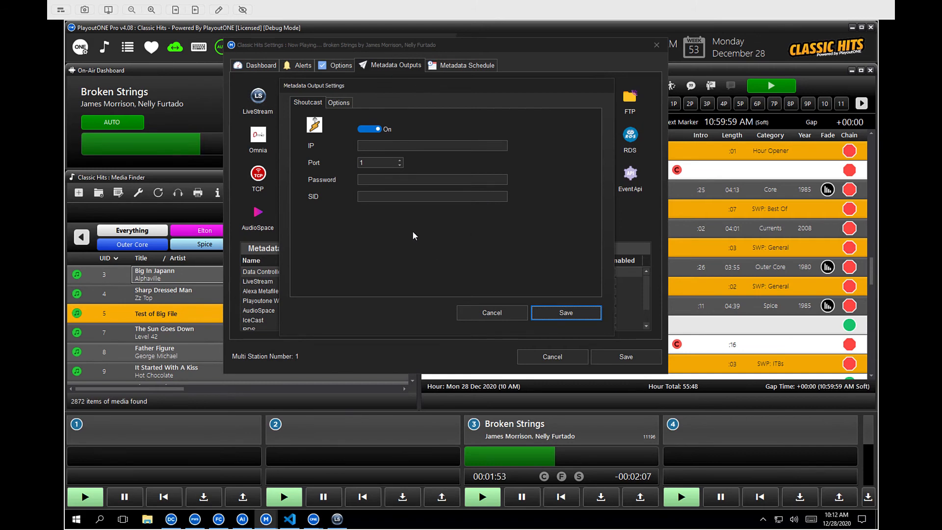
pyautogui.click(344, 102)
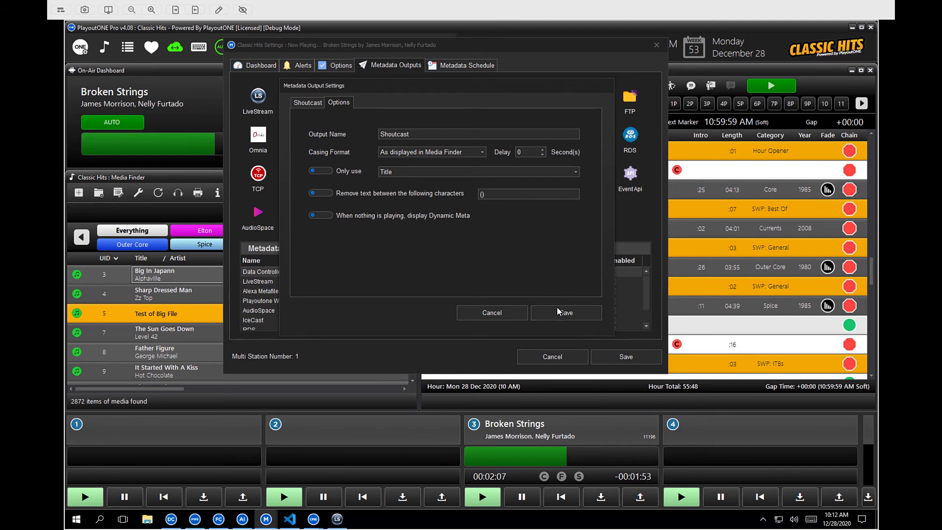
pyautogui.click(504, 310)
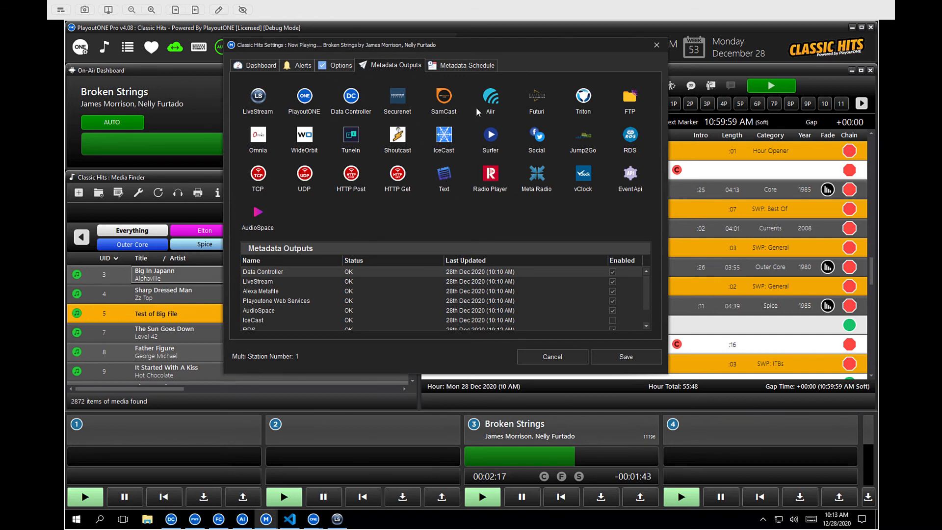
# Step: Review the Metadata Schedule tab and close the station settings without saving
pyautogui.click(450, 65)
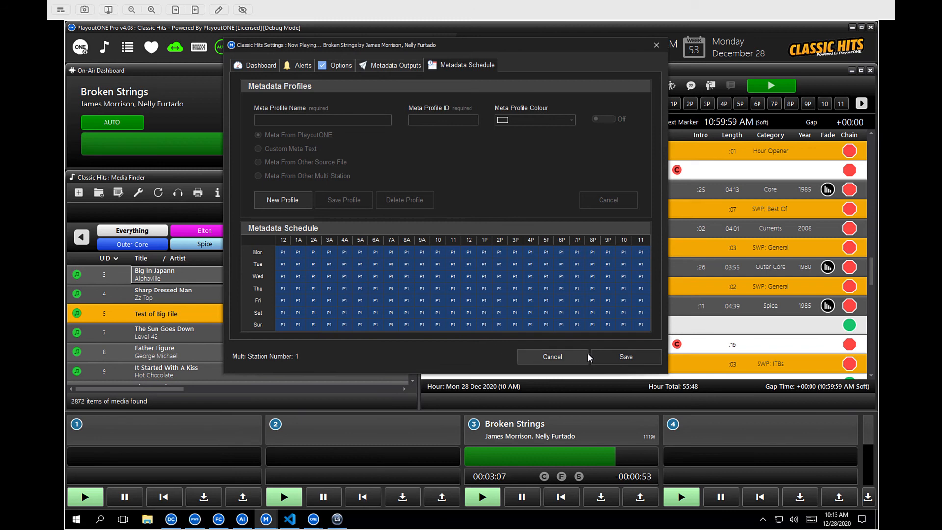
pyautogui.click(571, 360)
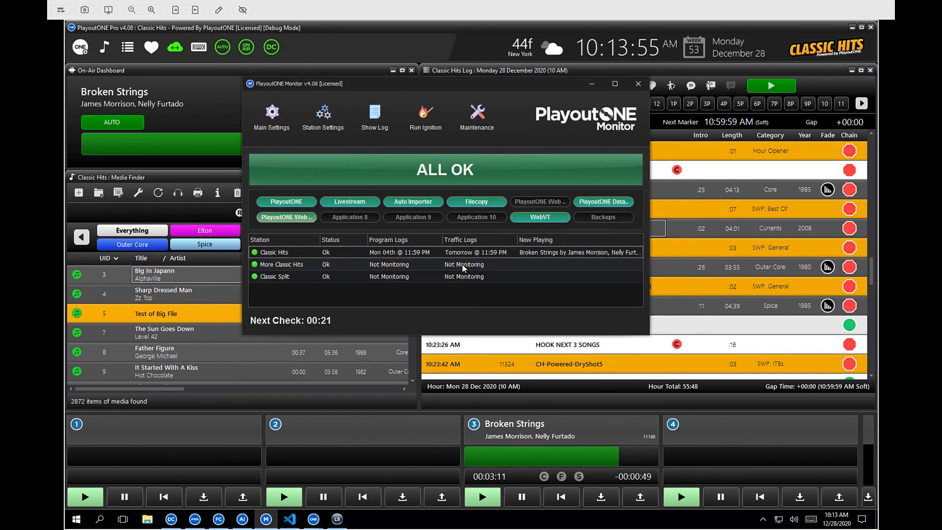
# Step: Turn on maintenance mode in the Monitor and close the FileCopy application
pyautogui.click(482, 127)
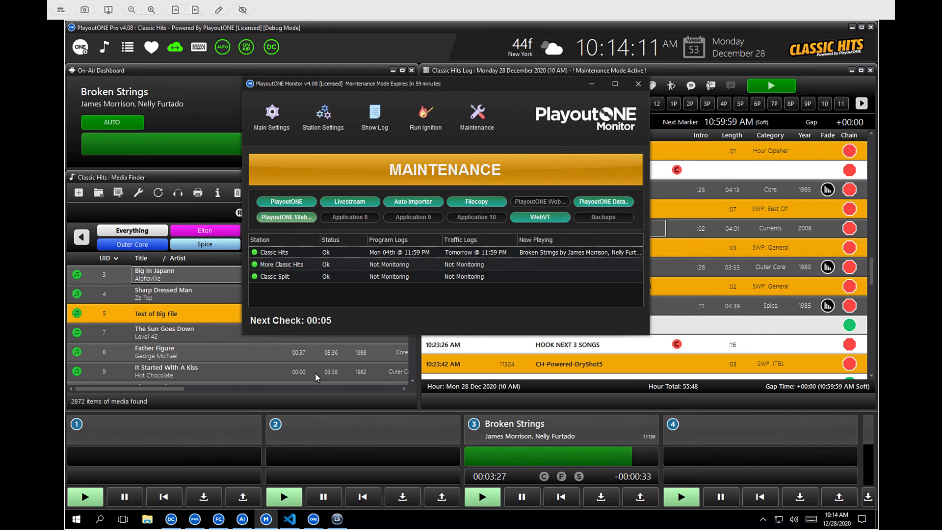
pyautogui.click(220, 521)
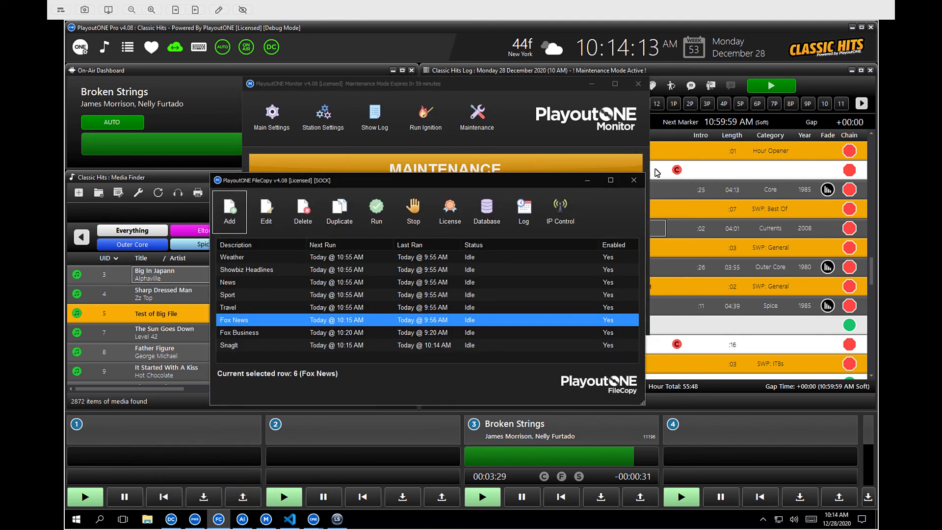
pyautogui.click(633, 180)
pyautogui.click(481, 309)
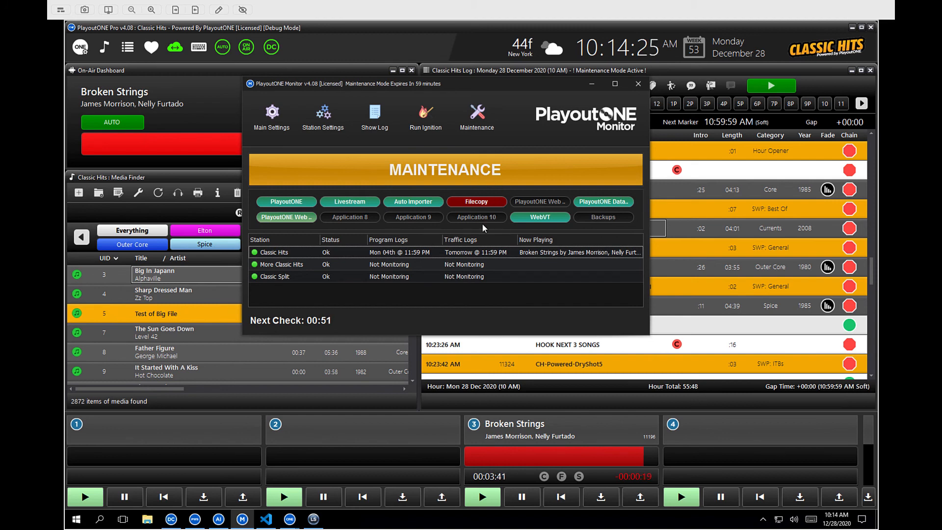
# Step: Switch maintenance mode off in the Monitor
pyautogui.click(472, 120)
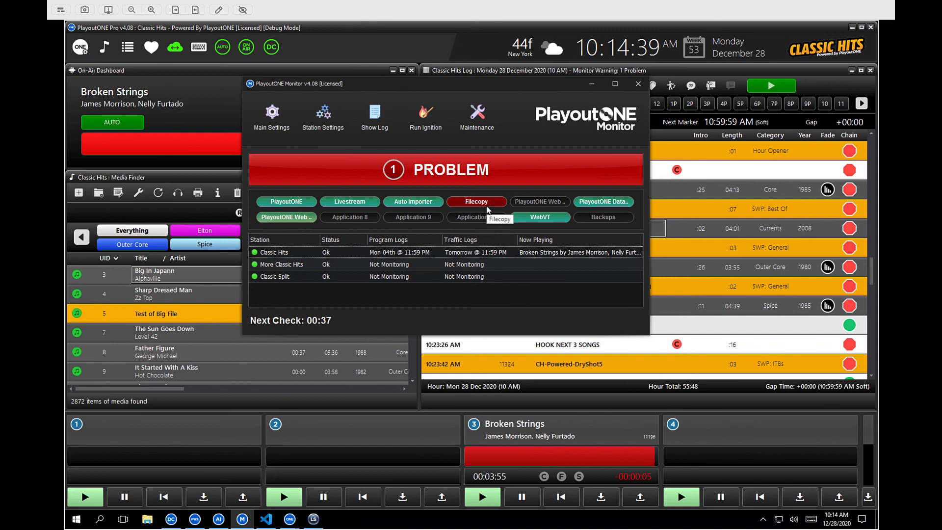
pyautogui.click(592, 85)
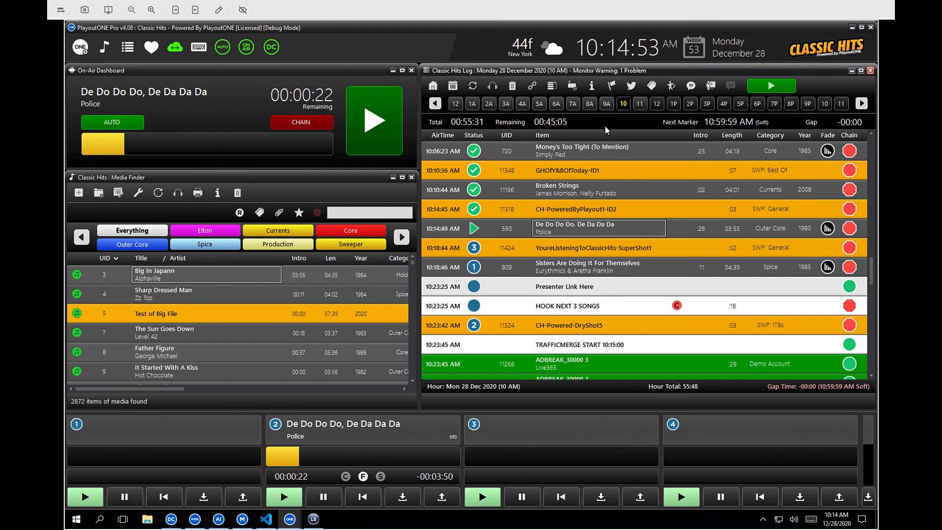
pyautogui.moveTo(235, 518)
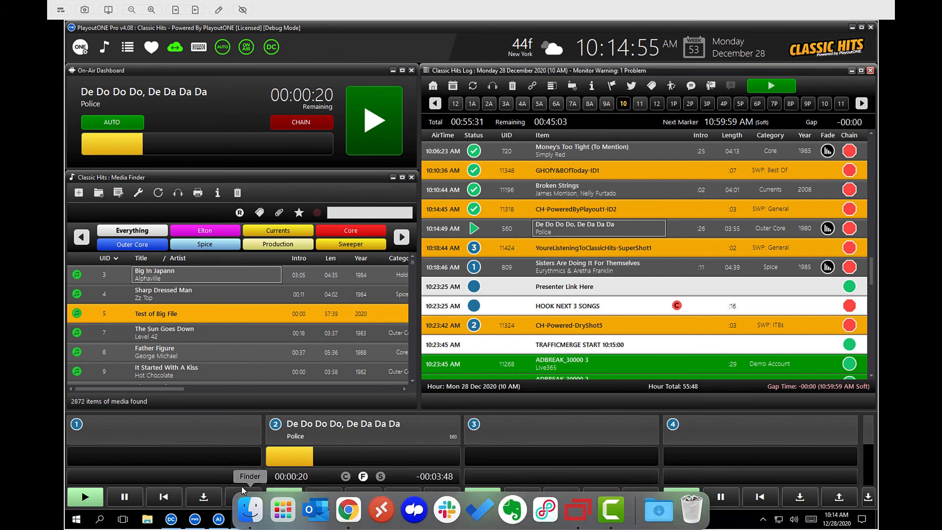
pyautogui.click(241, 518)
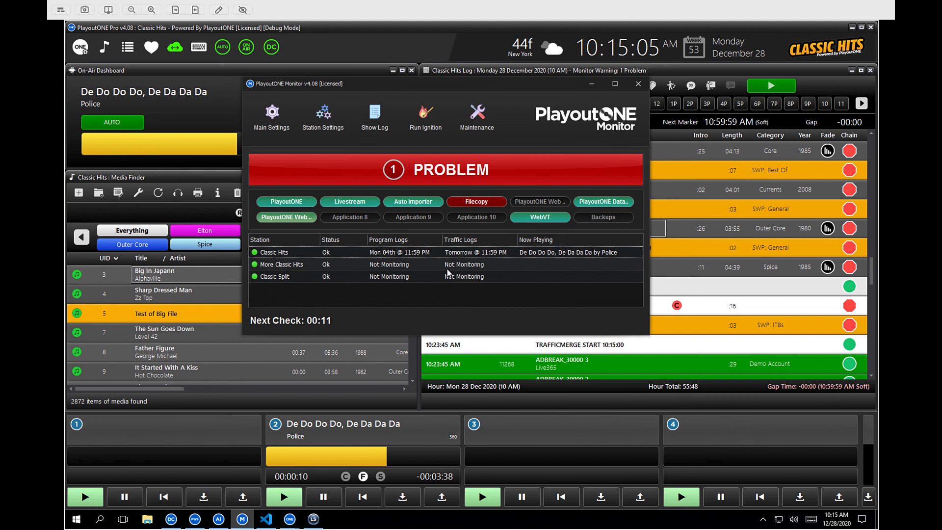
# Step: Minimize the playout window, relaunch FileCopy from the desktop and minimize it
pyautogui.click(853, 28)
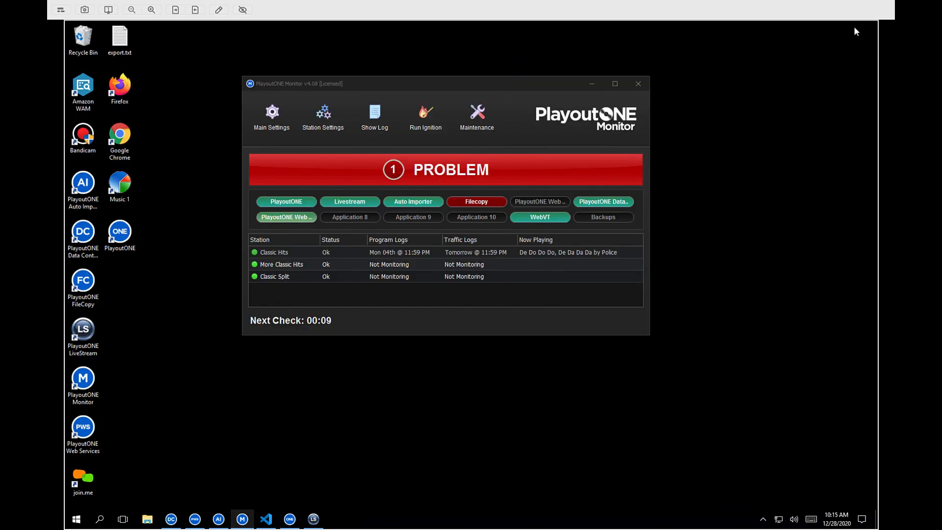
pyautogui.click(76, 278)
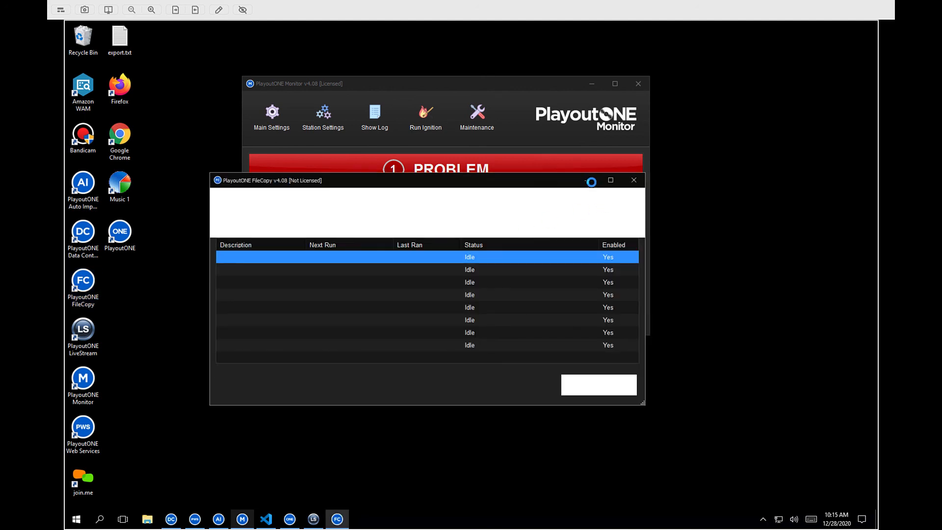
pyautogui.click(588, 181)
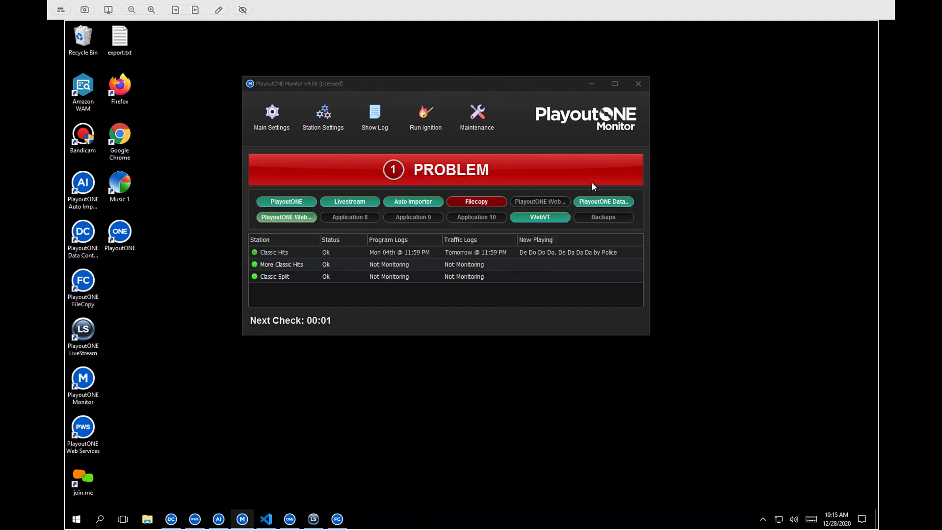